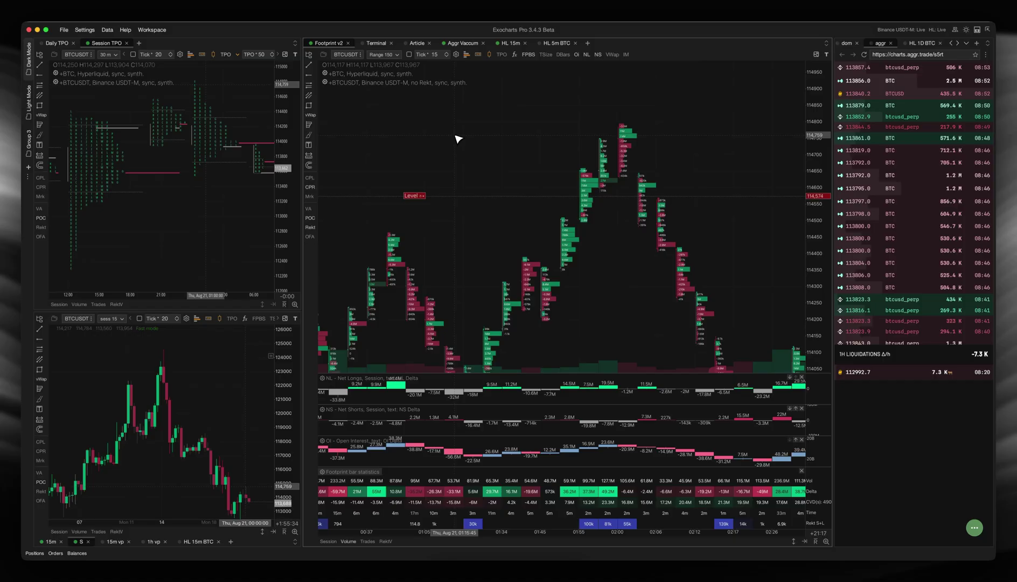
Examine the BTCUSDT footprint bars, deltas and open interest through the Aug 21 rally above the Level line and the following sell-off
scroll(518, 245, up, 5)
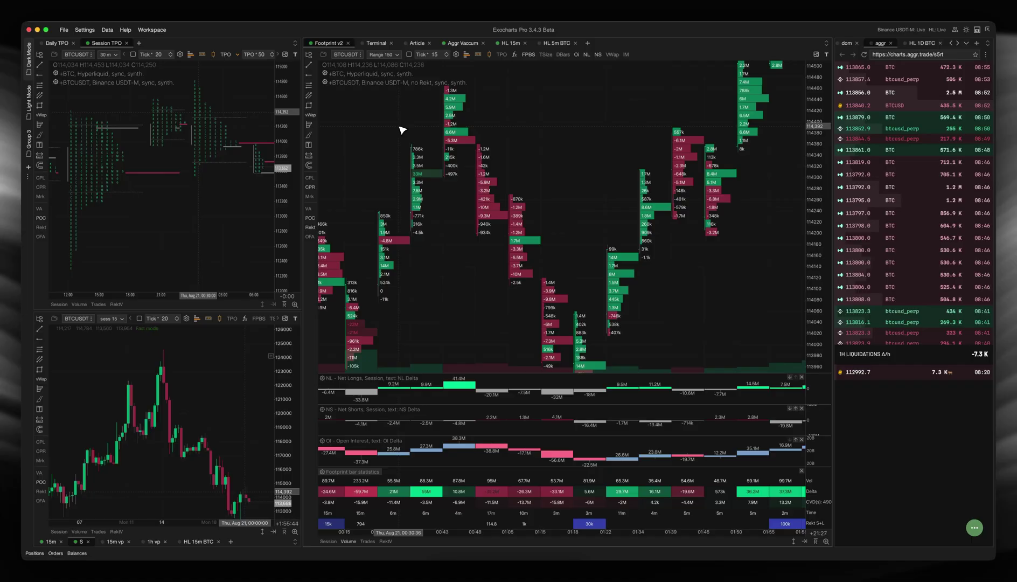
scroll(524, 198, down, 5)
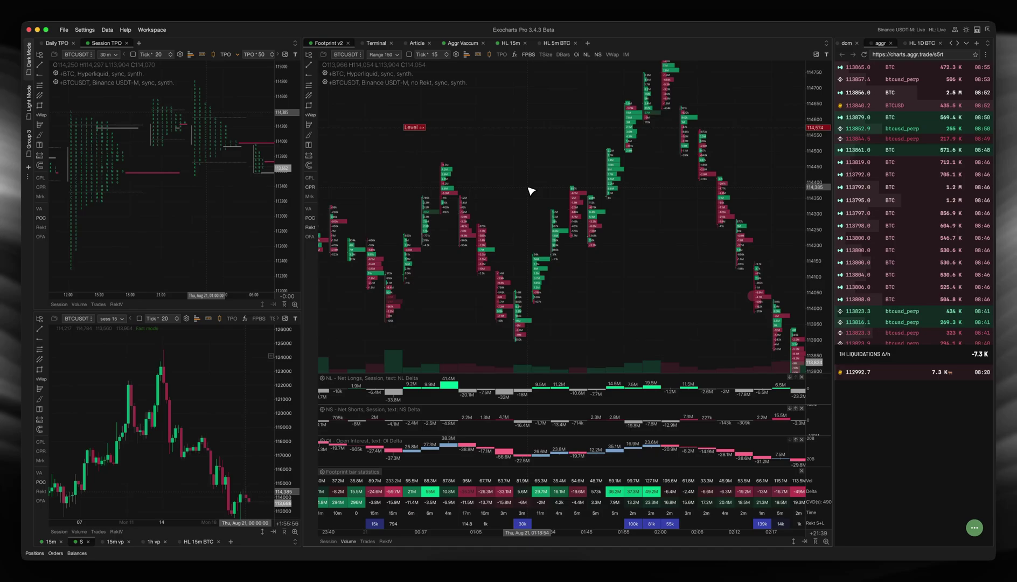
drag(534, 200, 510, 250)
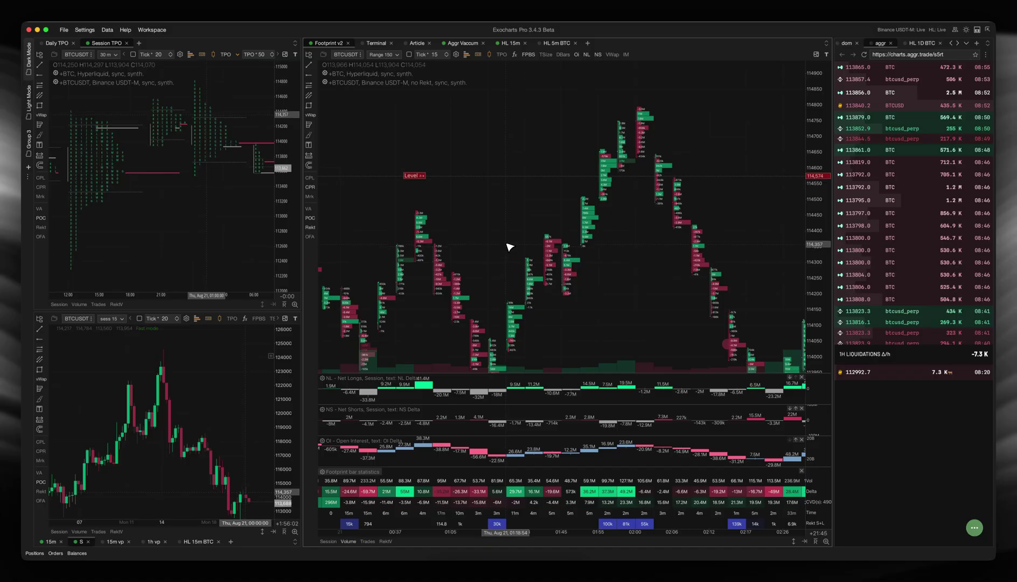
scroll(533, 239, down, 2)
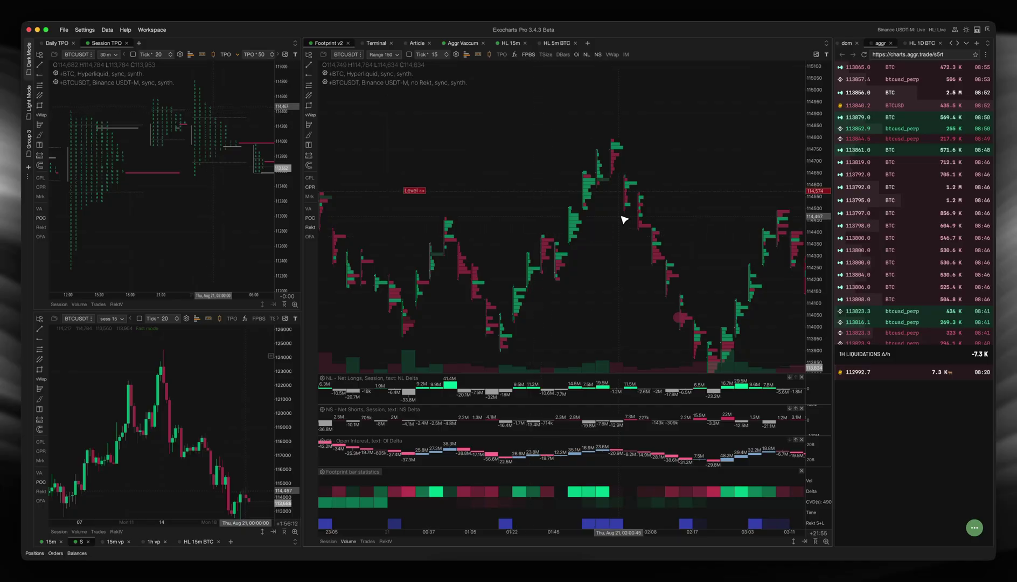
drag(602, 227, 601, 245)
scroll(601, 245, up, 3)
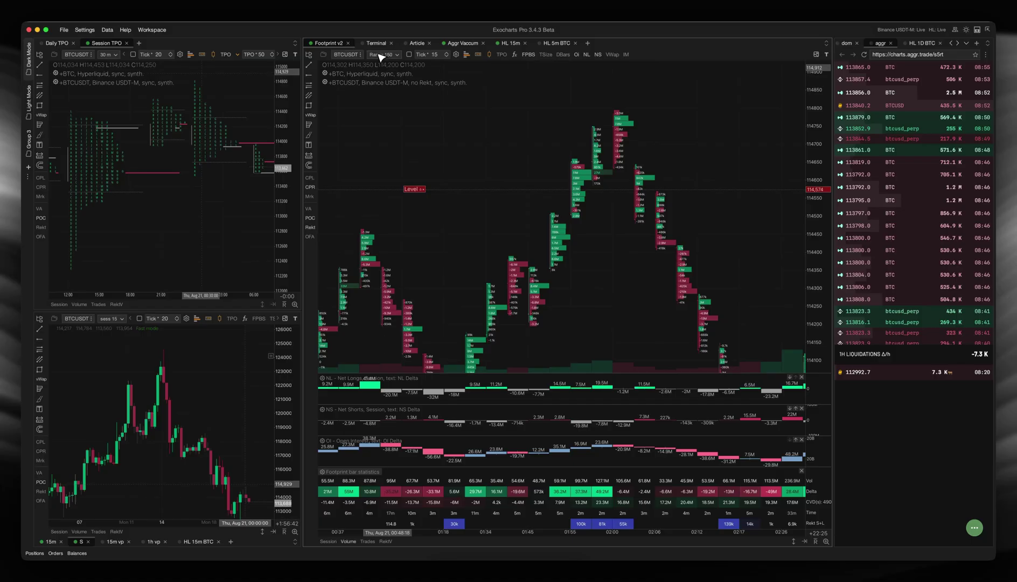
scroll(507, 119, down, 5)
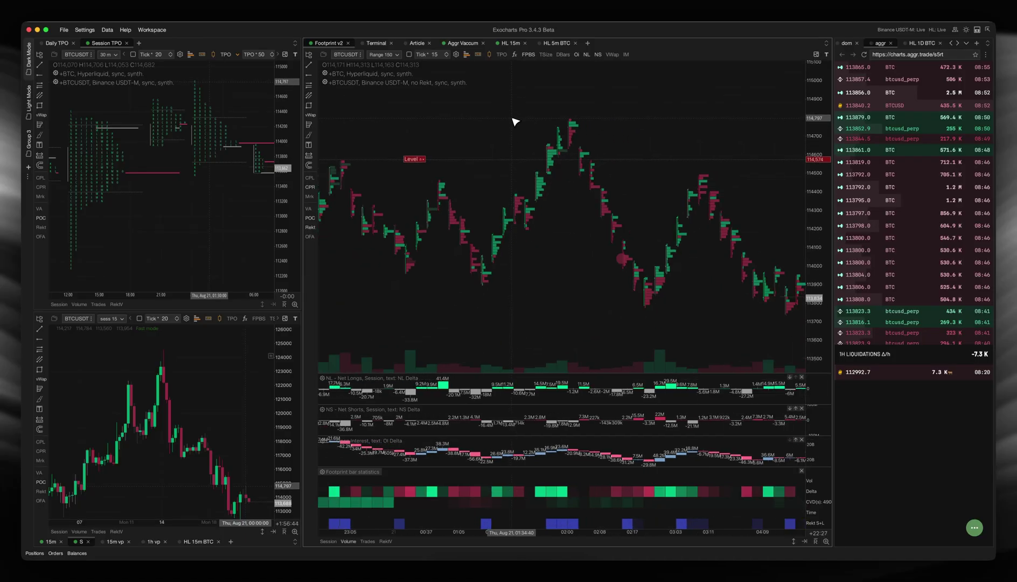
scroll(529, 143, up, 5)
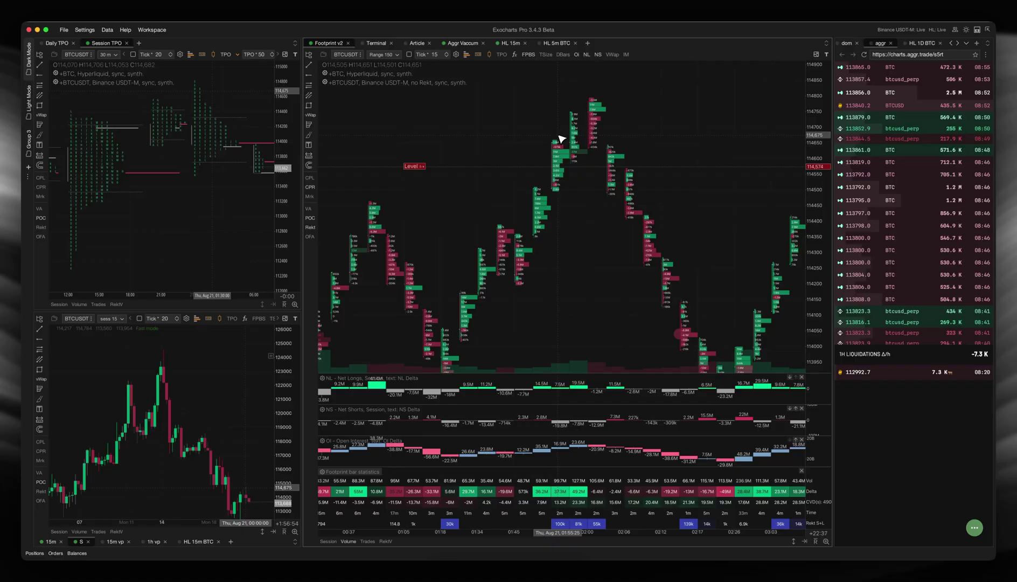
scroll(475, 251, down, 3)
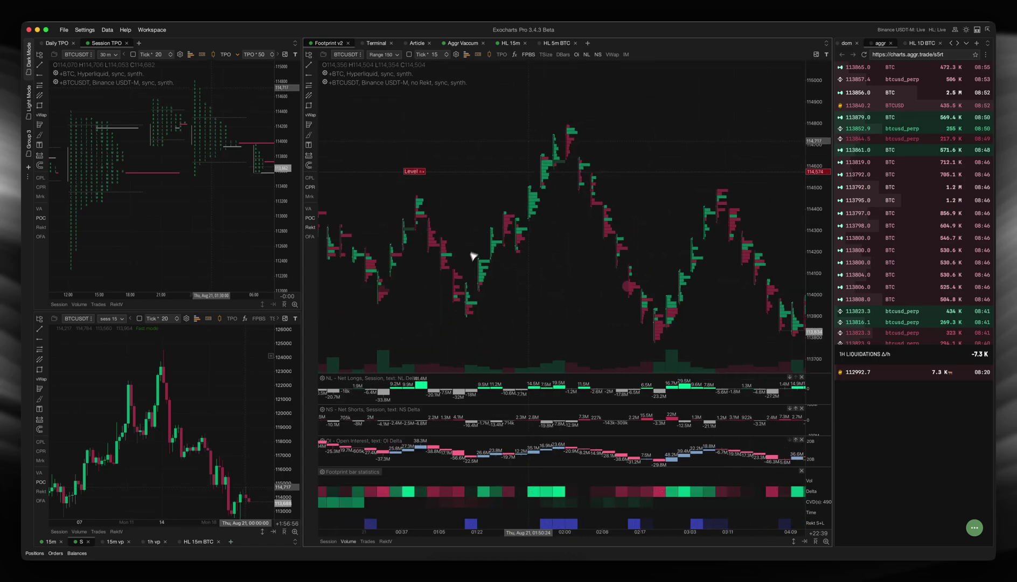
scroll(475, 251, left, 5)
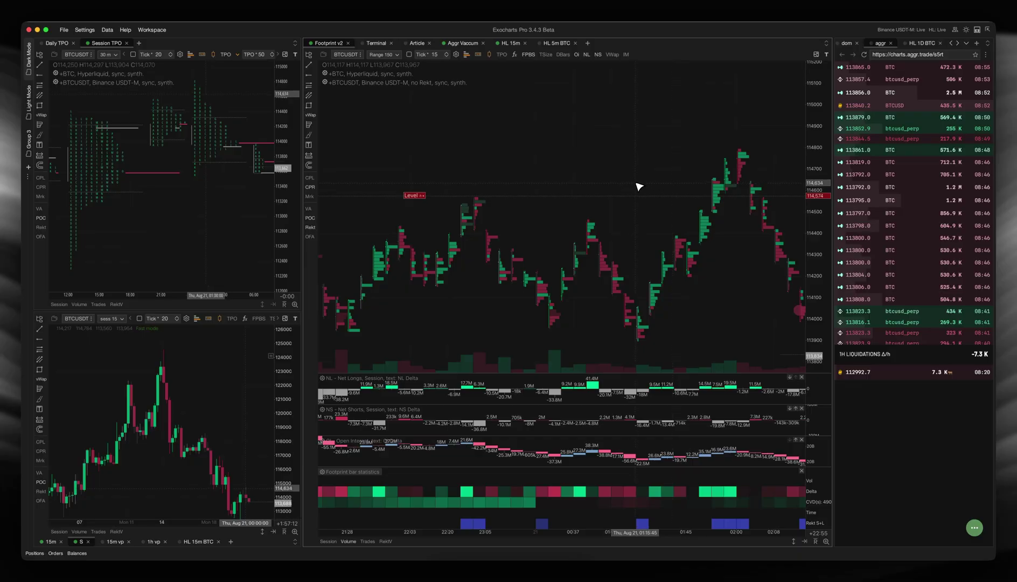
scroll(639, 187, up, 5)
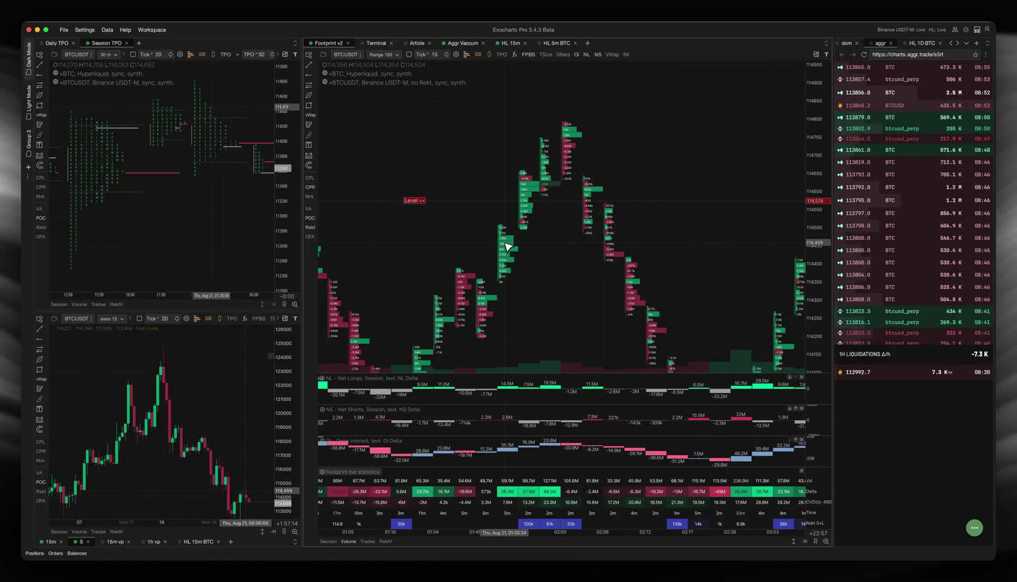
Review the footprint chart's look-back, period and range type settings, and survey the wider price structure around the Level line
click(383, 55)
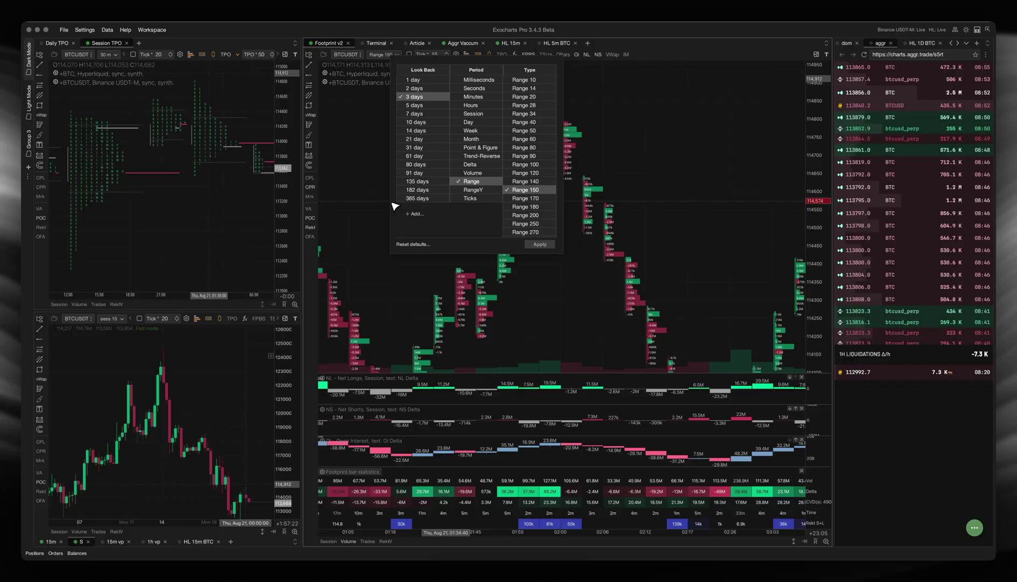
key(super+Tab)
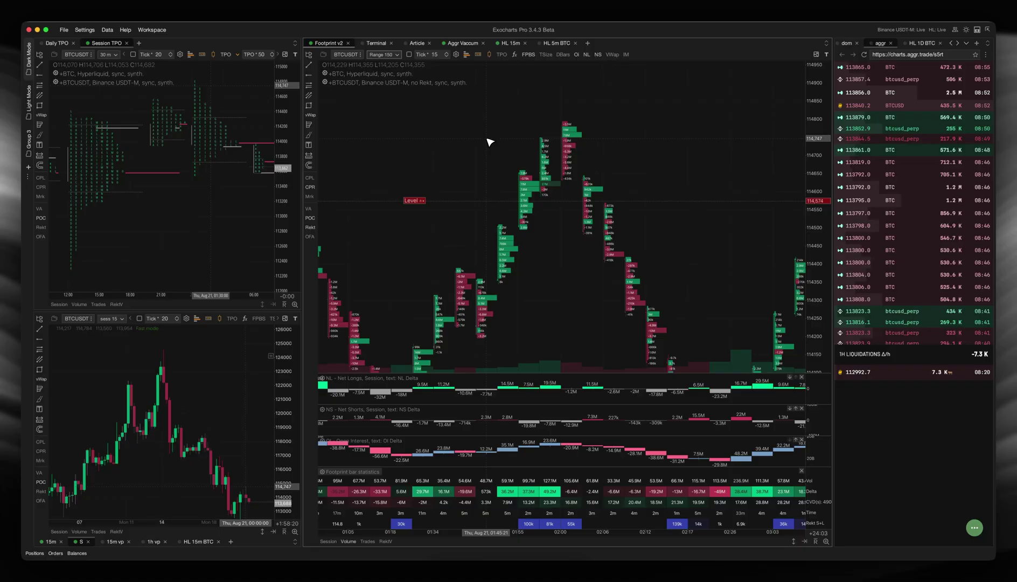
scroll(490, 142, down, 4)
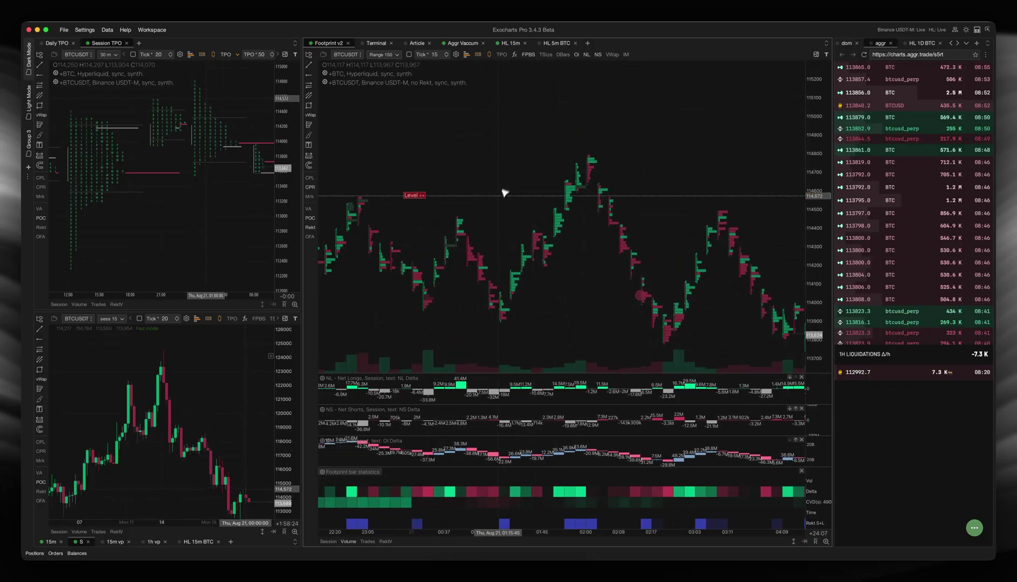
scroll(185, 443, right, 3)
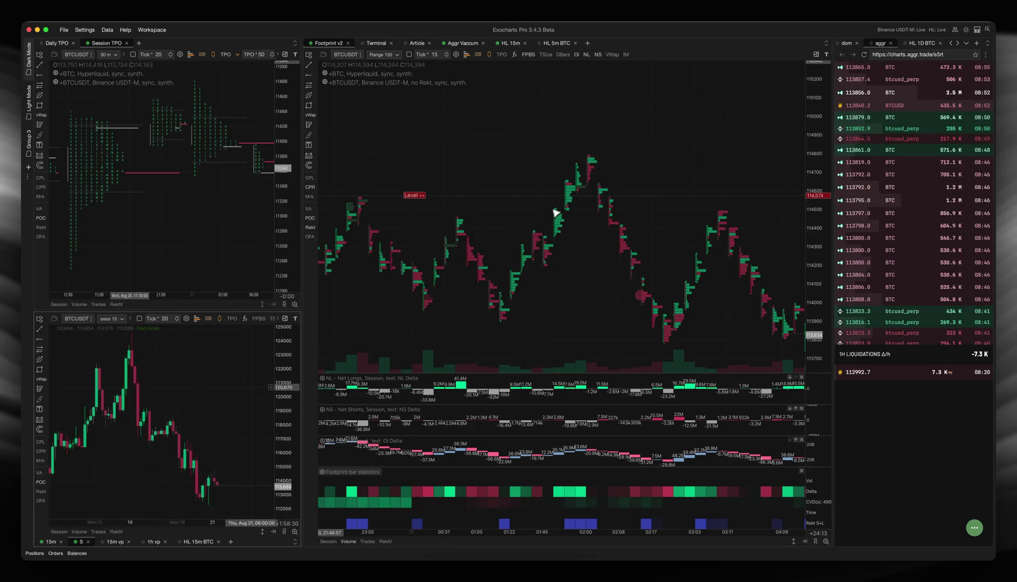
scroll(609, 252, left, 5)
drag(826, 232, 831, 268)
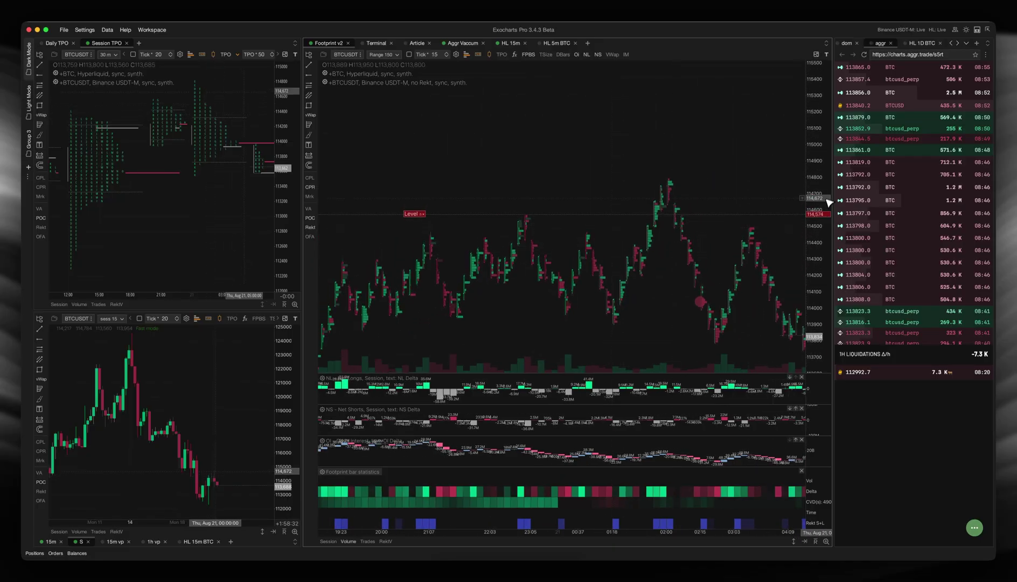
Draw a red horizontal ray from the latest swing high, at about 114,570, on the session chart and remove the old Level line
scroll(212, 488, up, 2)
scroll(212, 488, up, 4)
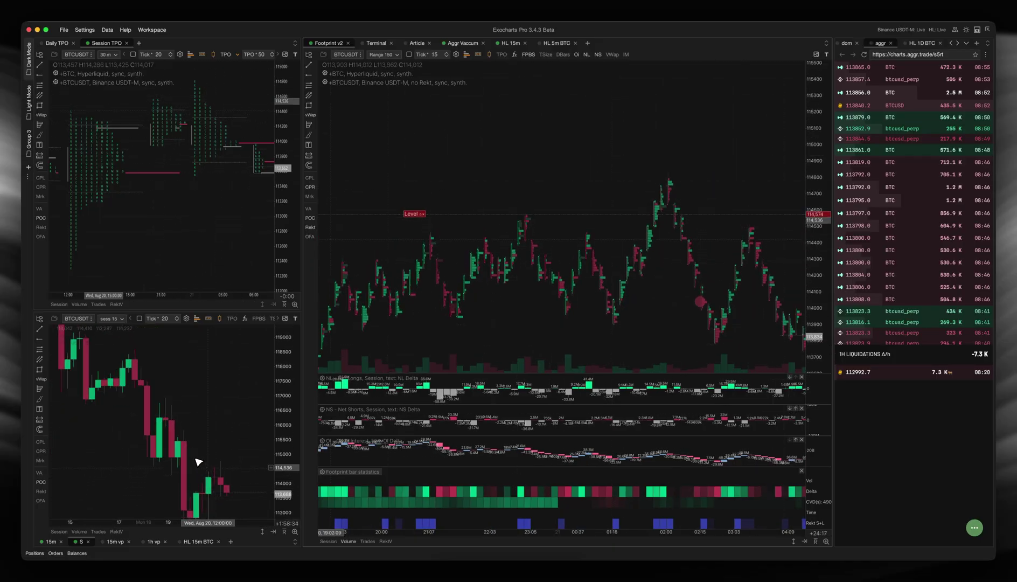
click(40, 339)
click(170, 405)
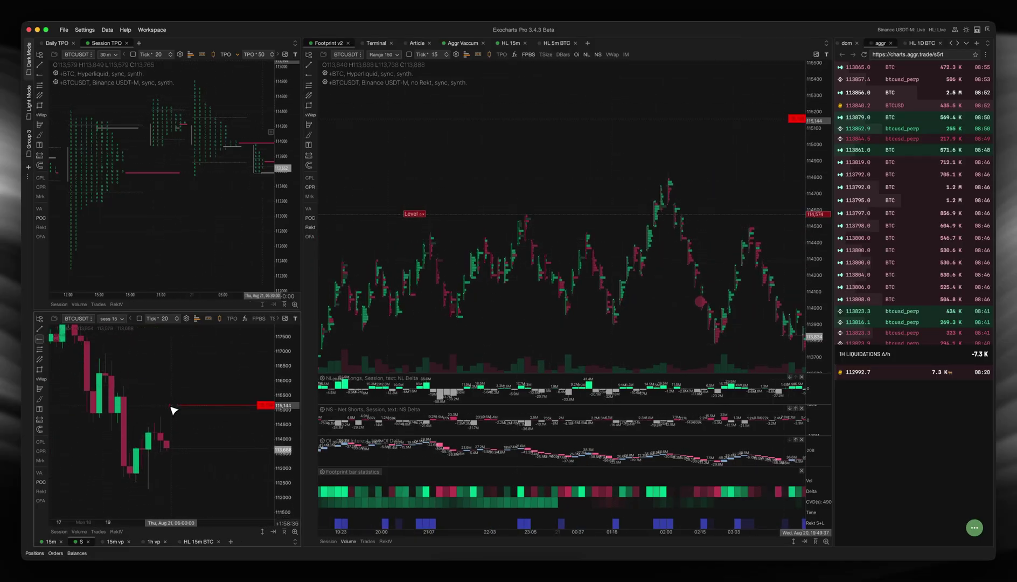
click(178, 406)
drag(178, 406, 154, 422)
scroll(579, 288, up, 1)
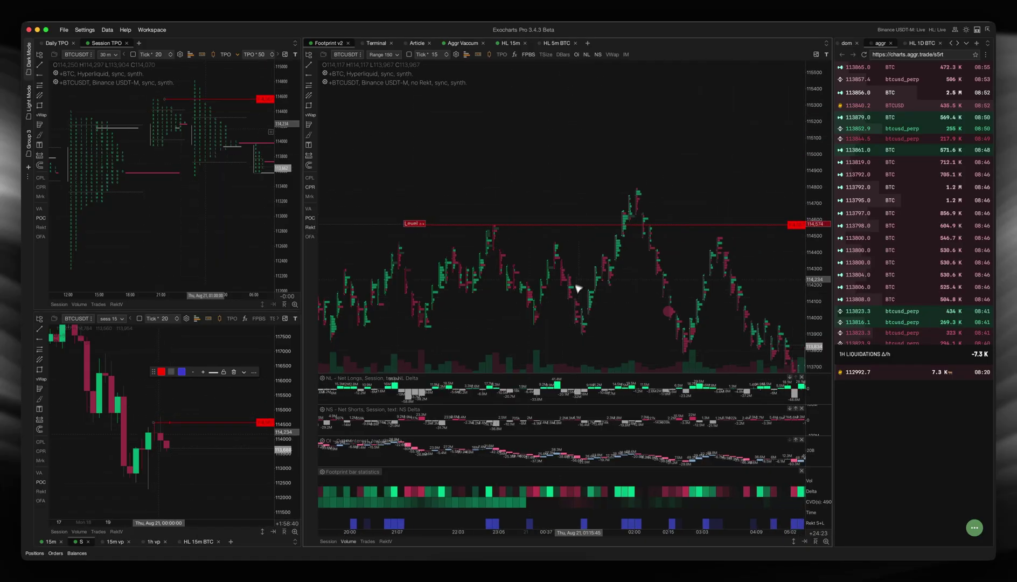
drag(518, 221, 525, 177)
click(644, 273)
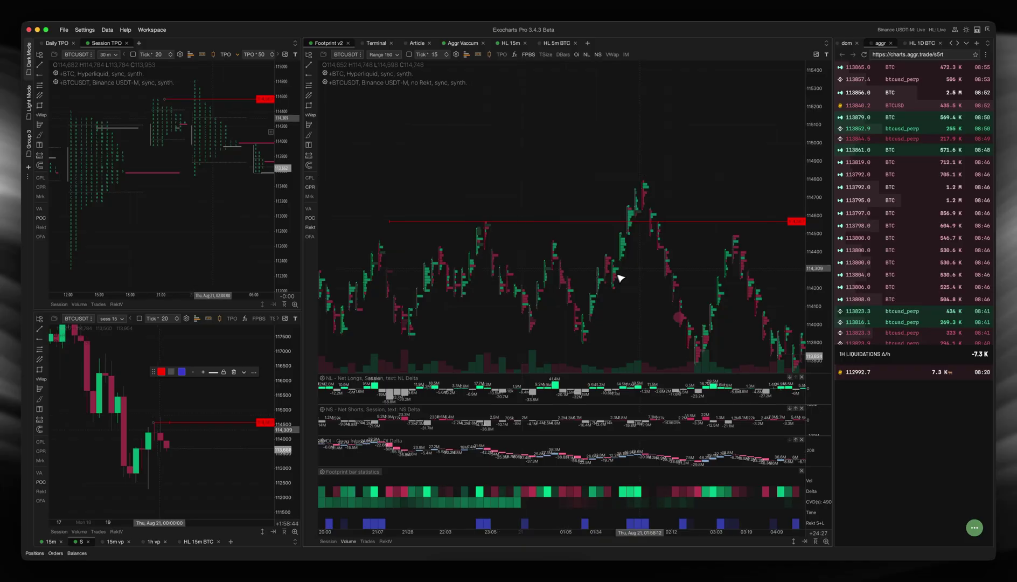
Examine the footprint volumes, net longs and shorts, open interest and liquidations where price breaks above the red ray near 02:00
drag(620, 275, 613, 278)
scroll(617, 291, up, 2)
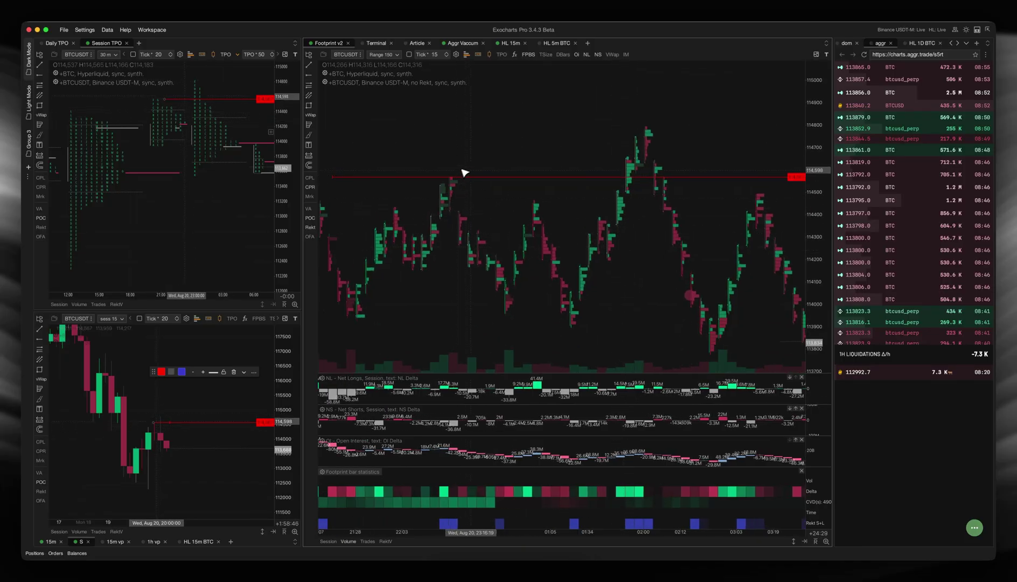
scroll(654, 156, up, 3)
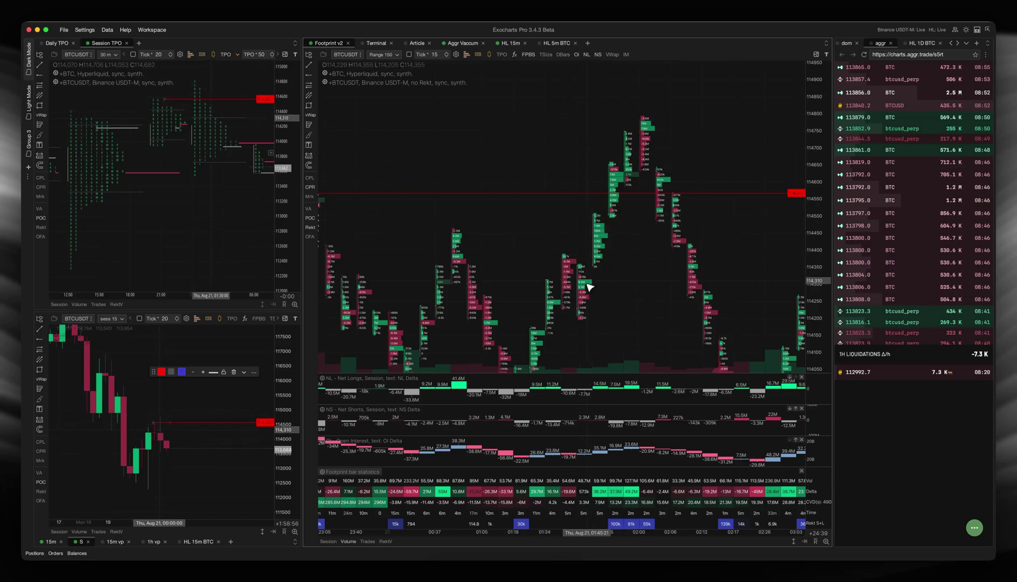
scroll(647, 288, up, 6)
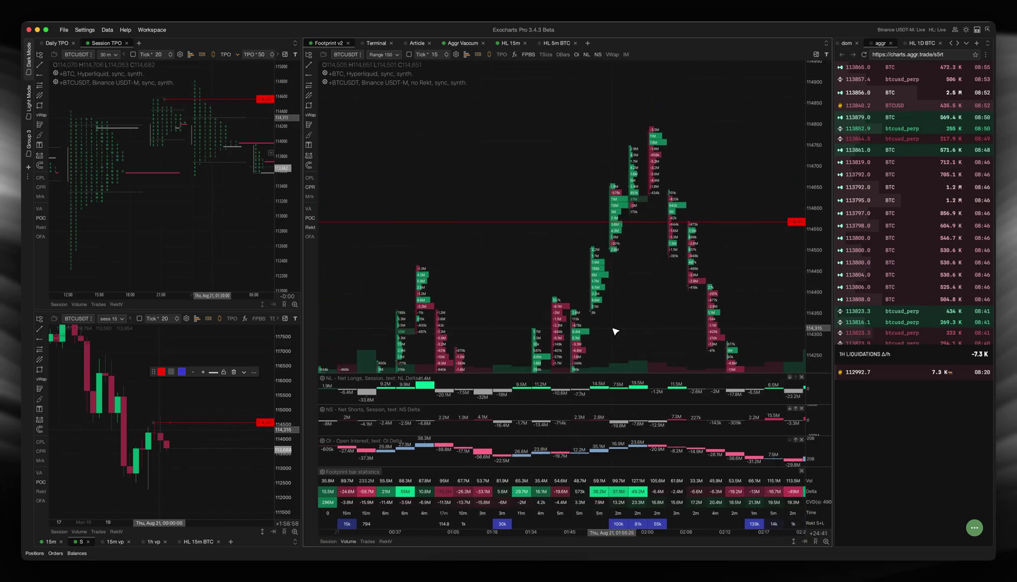
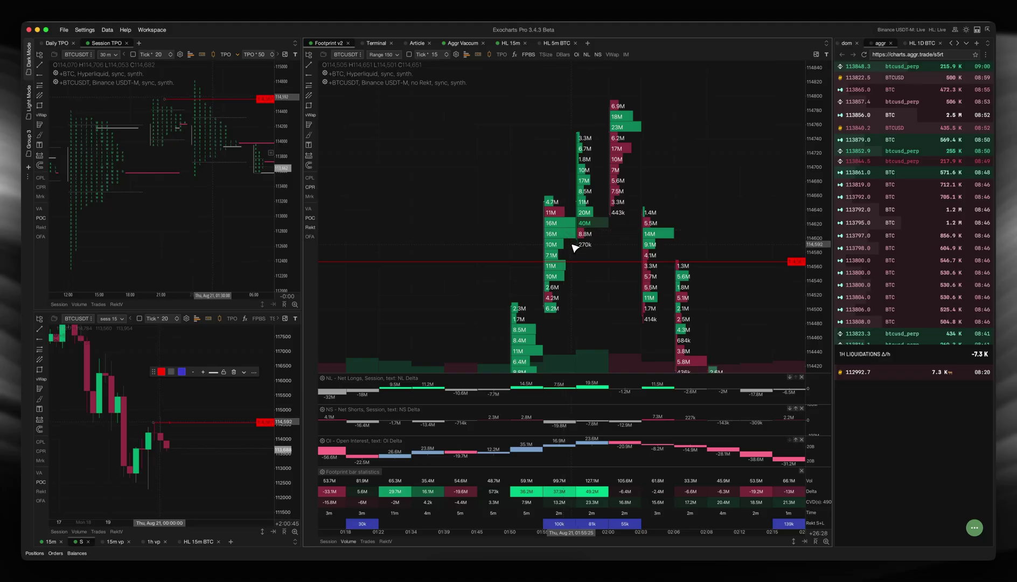
scroll(575, 247, up, 2)
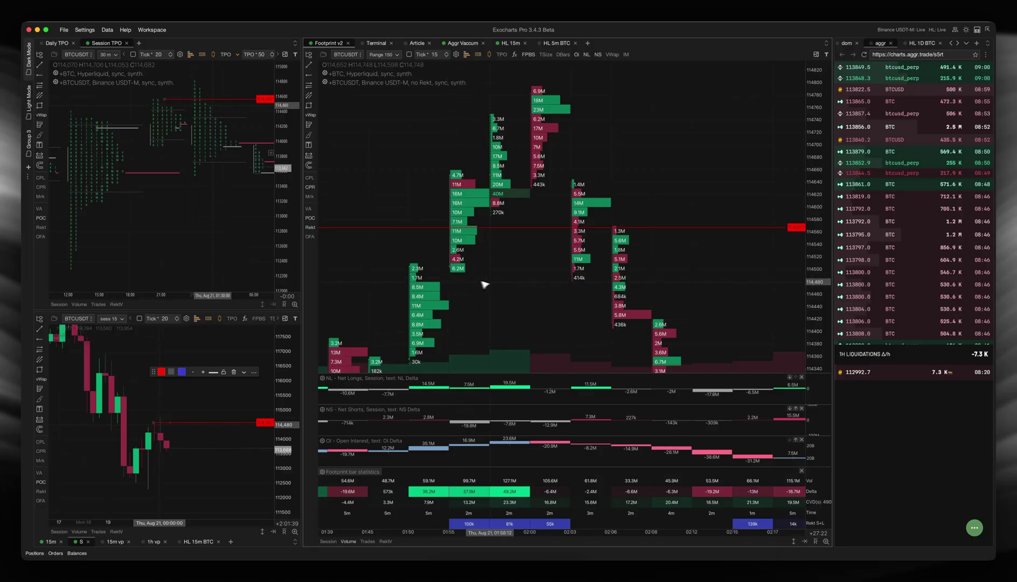
scroll(493, 282, down, 2)
scroll(494, 282, down, 5)
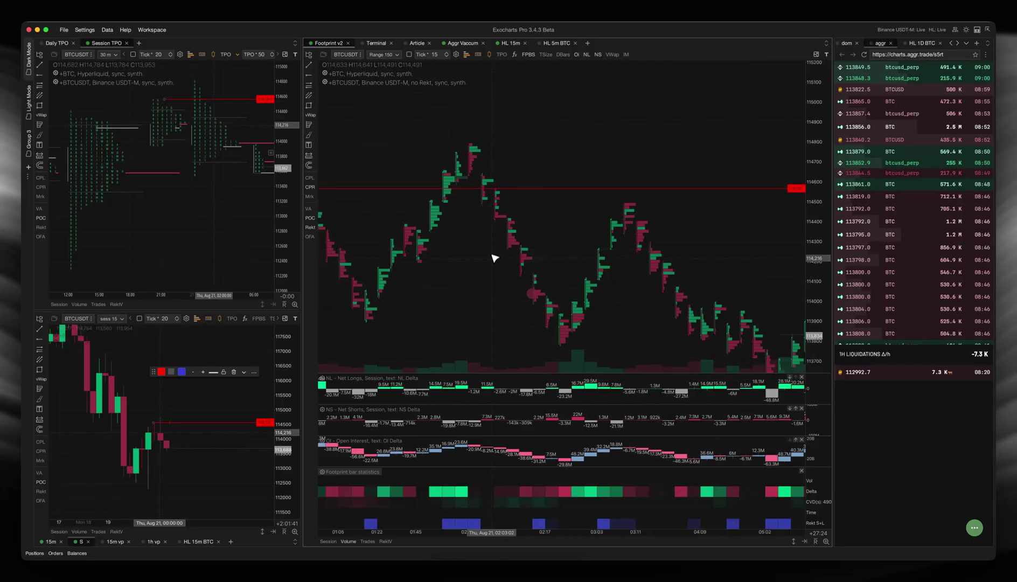
scroll(485, 267, up, 5)
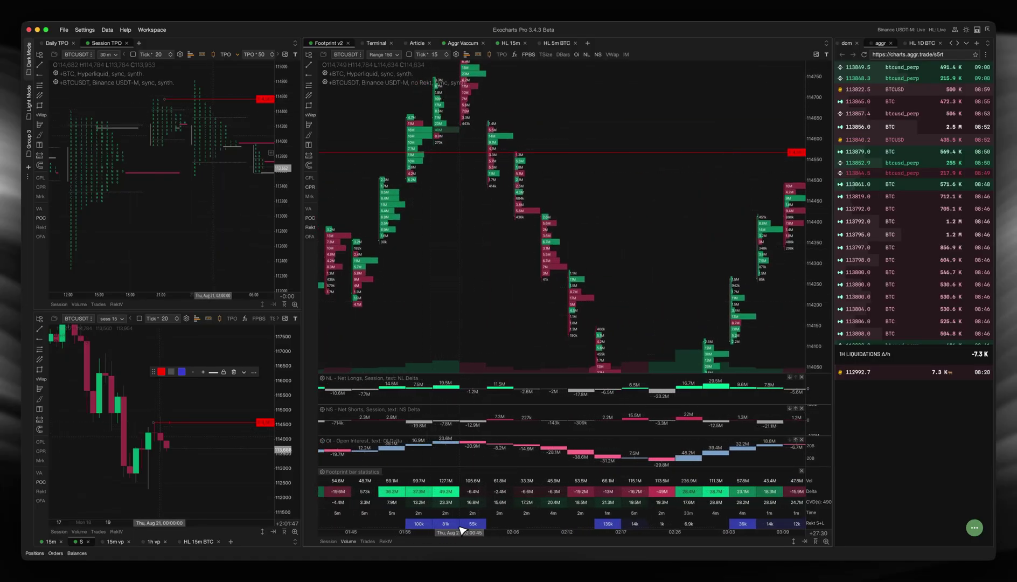
drag(468, 213, 463, 273)
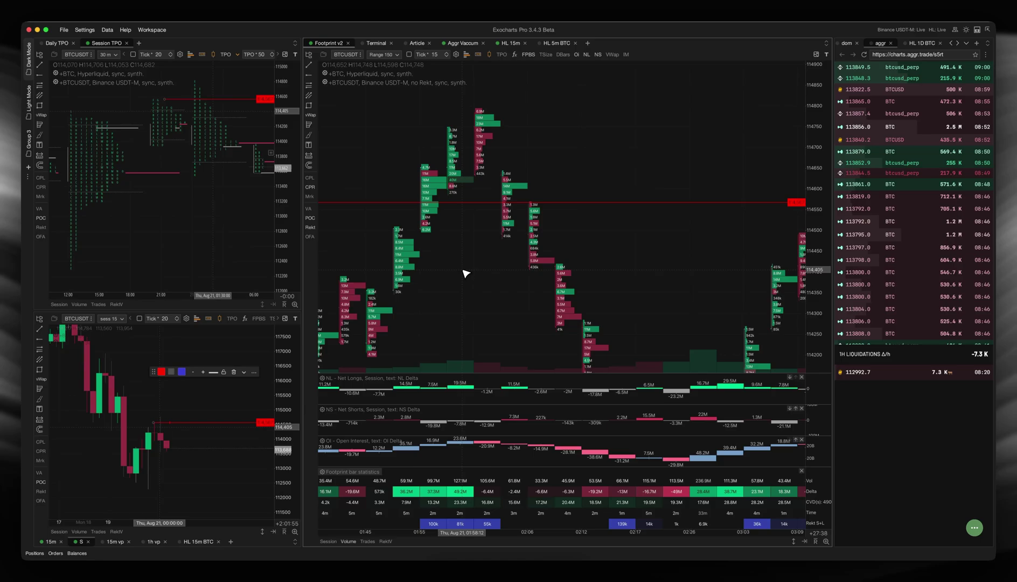
scroll(466, 274, down, 10)
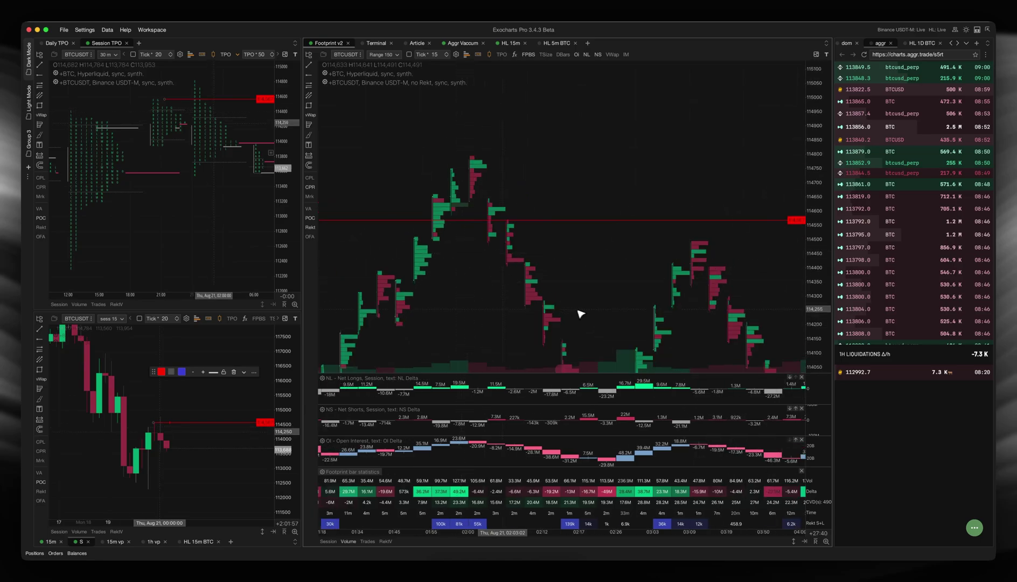
Switch the session chart to the 15m chart and re-examine the footprint bars around the break above the red ray
click(51, 541)
drag(622, 239, 499, 239)
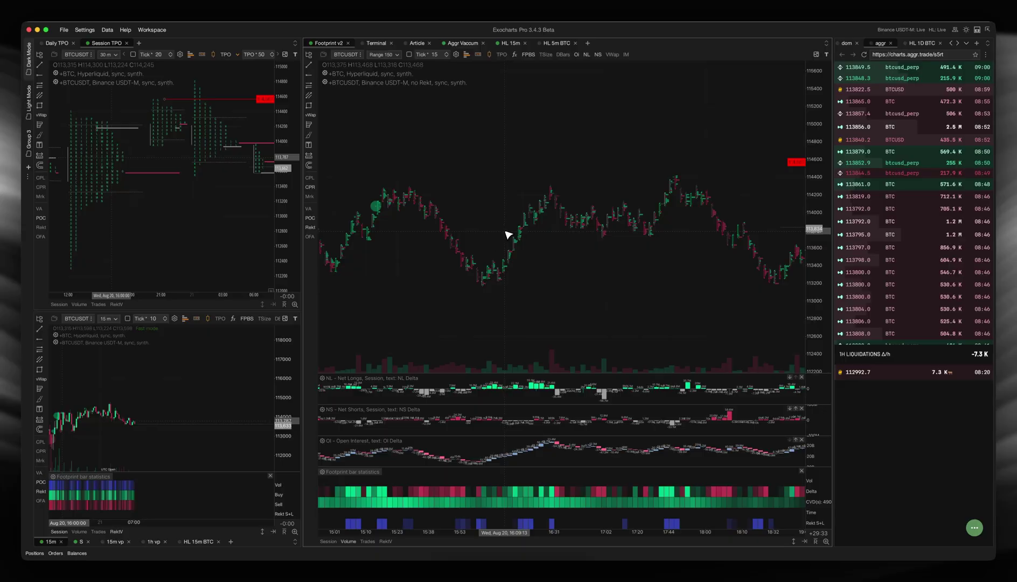
scroll(506, 239, up, 5)
scroll(499, 220, up, 8)
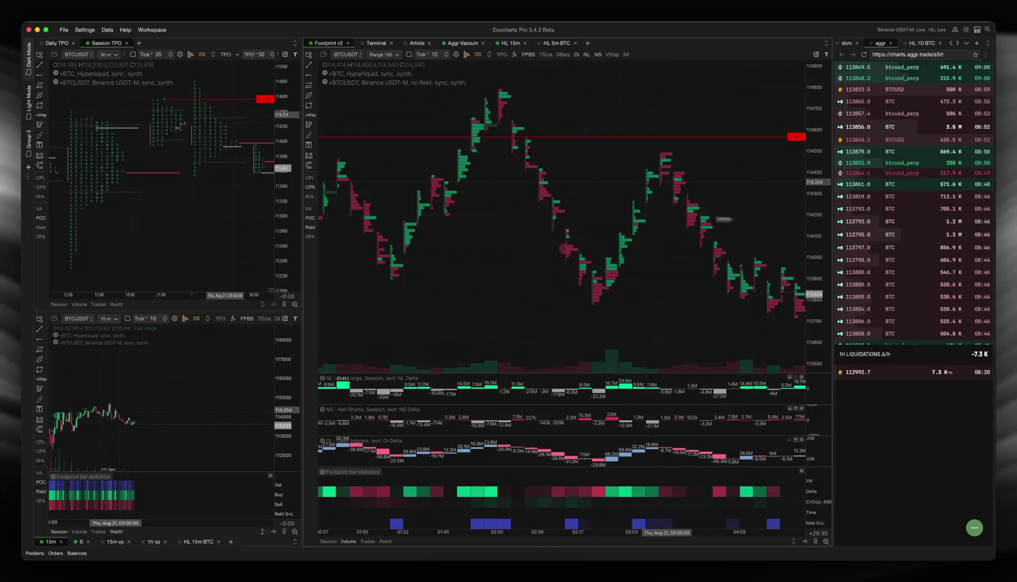
scroll(620, 229, down, 10)
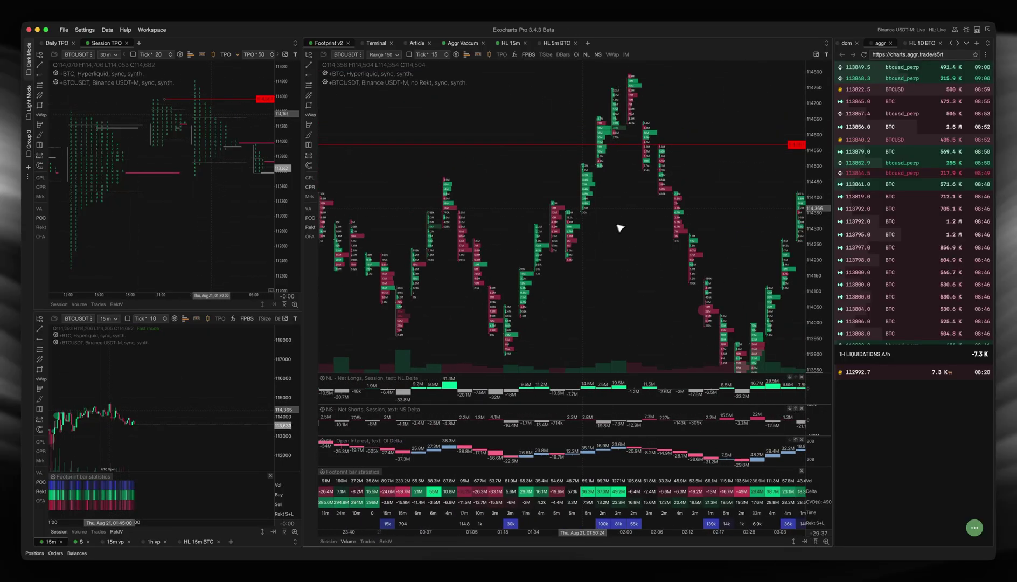
scroll(632, 236, up, 4)
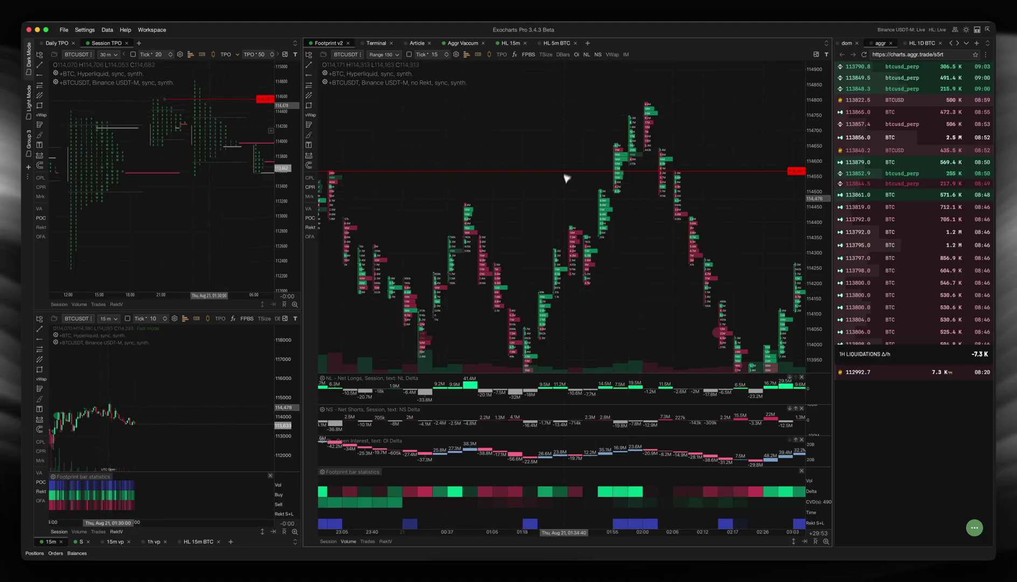
scroll(488, 166, up, 5)
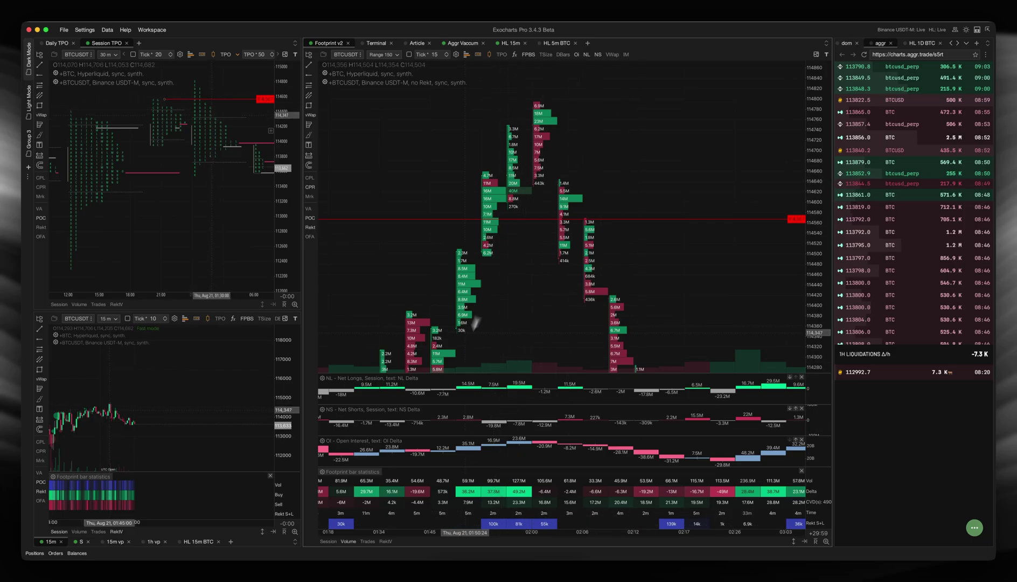
Draw an orange horizontal ray from the prior swing high, at about 114,560, on the 15m chart and delete the overlapping red ray
scroll(157, 390, up, 3)
scroll(158, 390, up, 5)
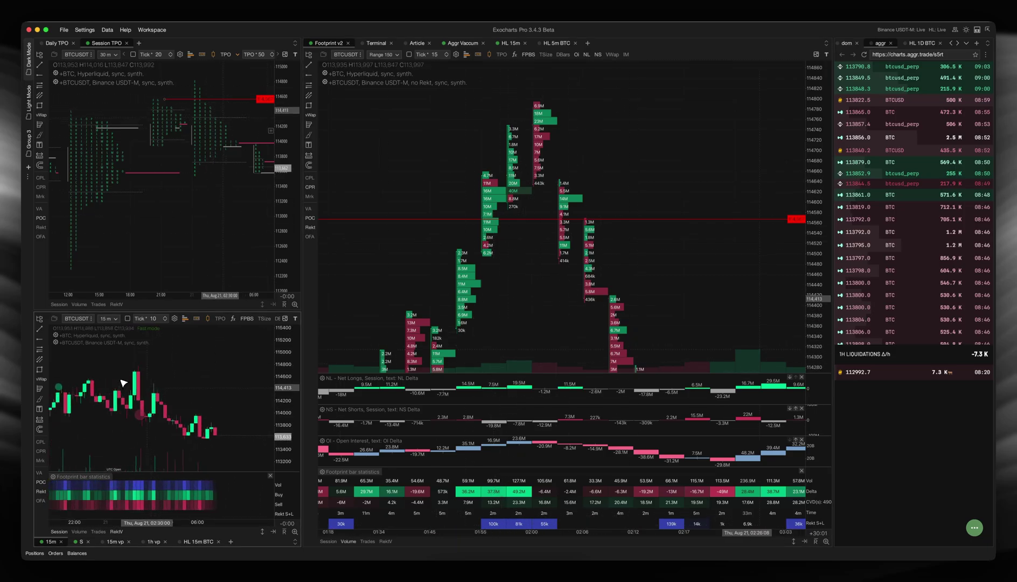
click(45, 341)
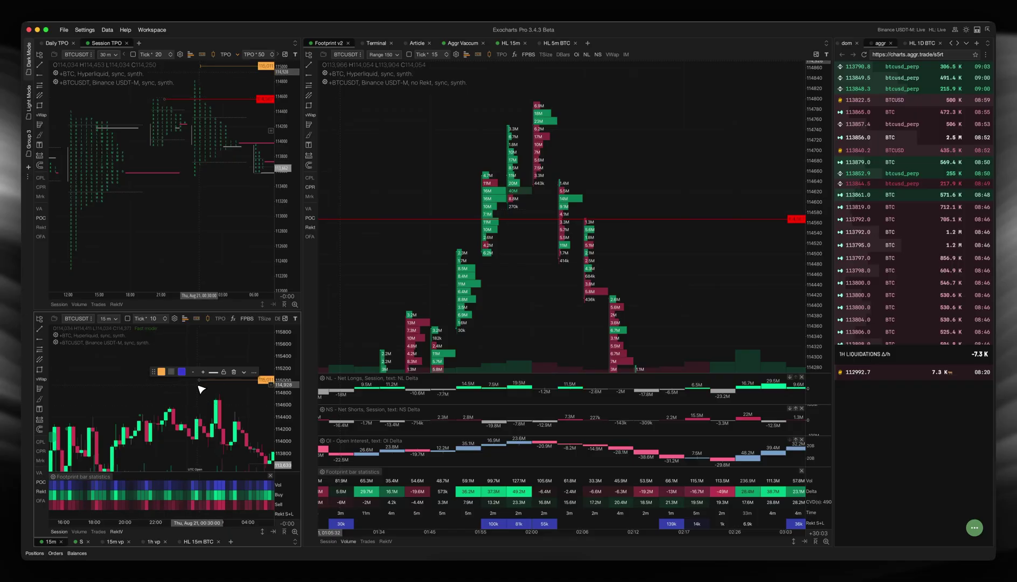
click(178, 405)
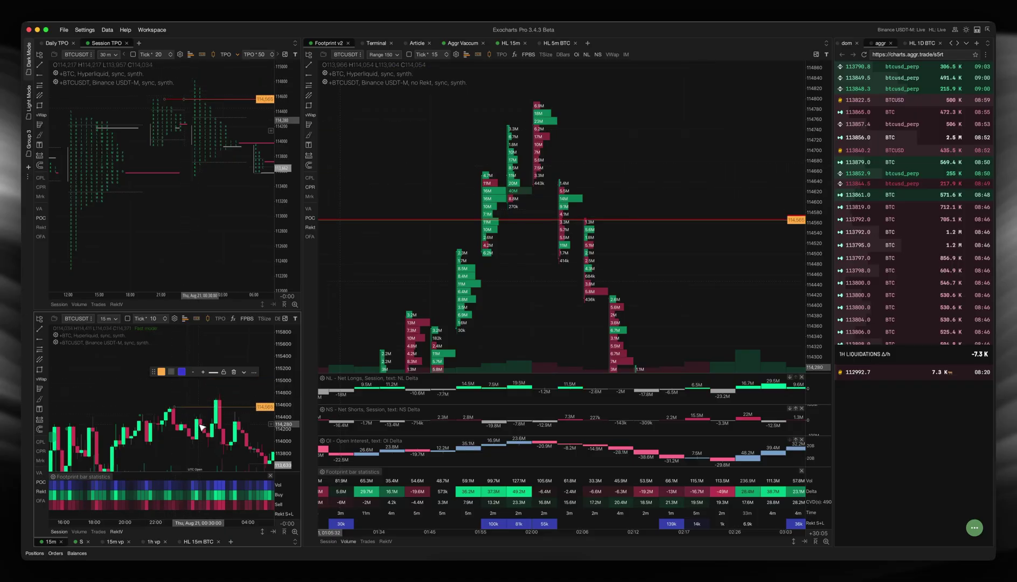
drag(461, 220, 482, 175)
key(Delete)
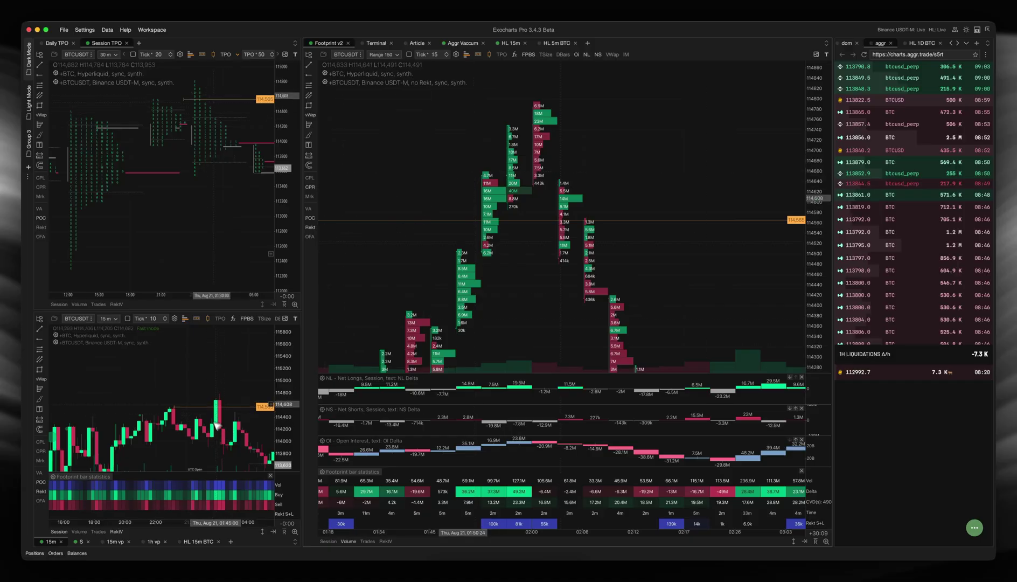
Locate the earlier Aug 20 swing high near 16:30 on the footprint chart and draw a red horizontal ray from it at about 114,300
scroll(211, 425, up, 3)
drag(212, 426, 187, 385)
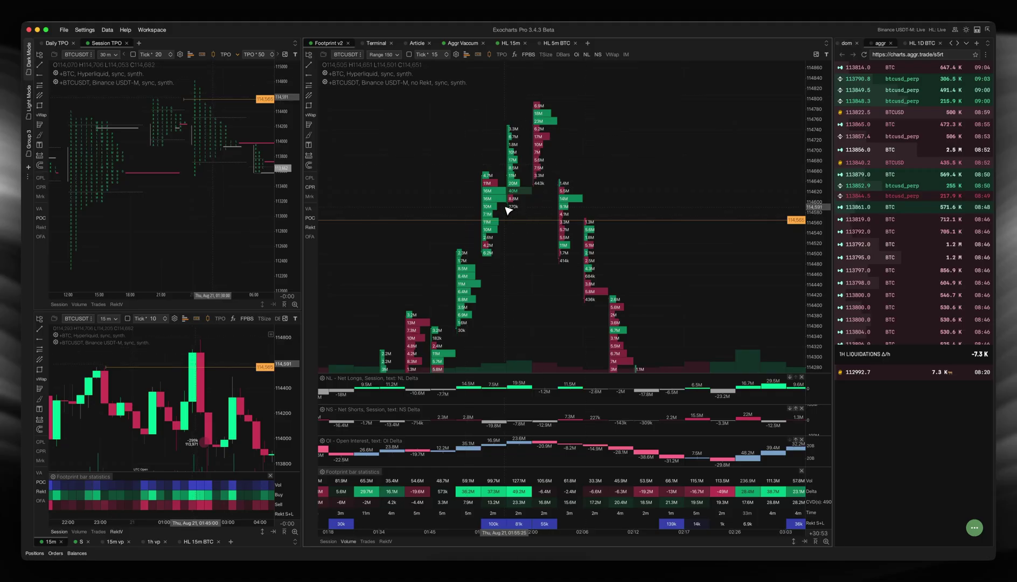
scroll(552, 166, down, 4)
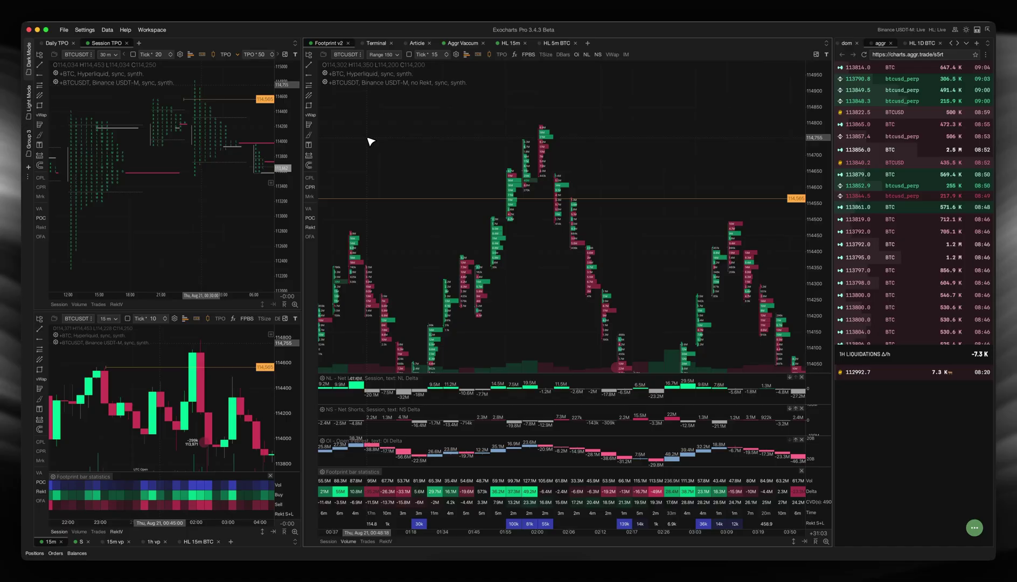
scroll(518, 125, down, 5)
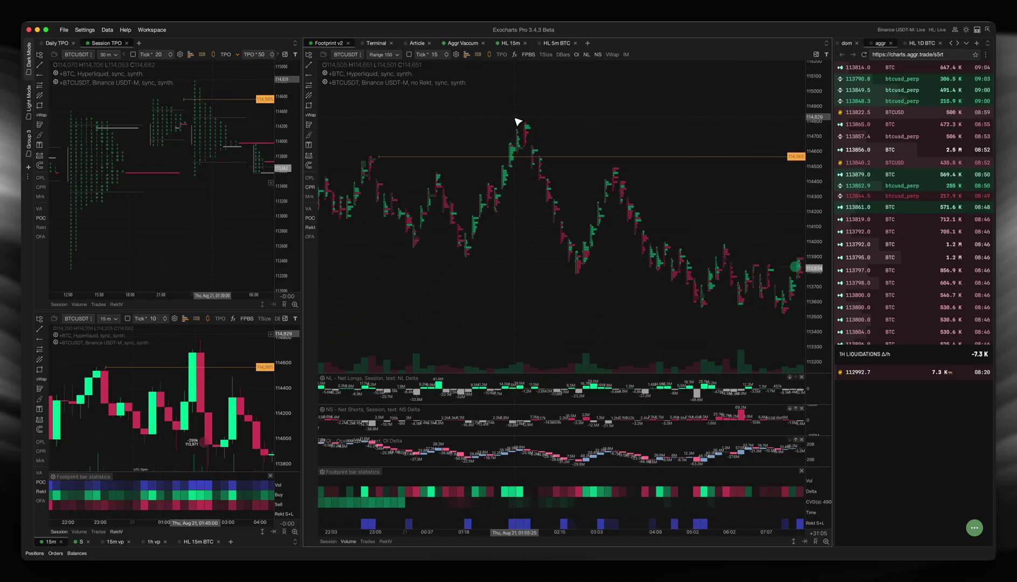
scroll(523, 204, left, 10)
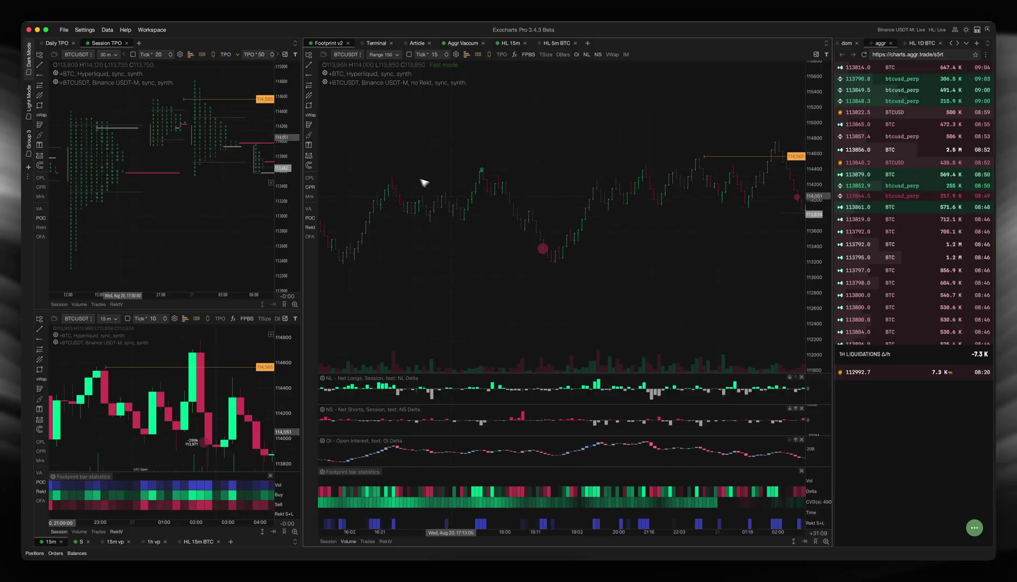
scroll(453, 194, up, 10)
scroll(669, 155, left, 1)
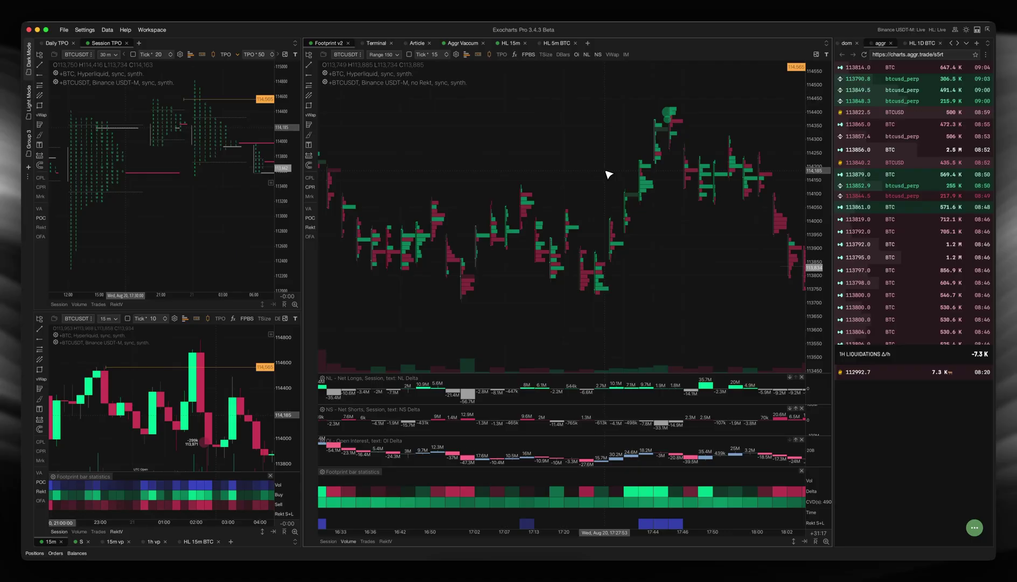
scroll(605, 183, down, 5)
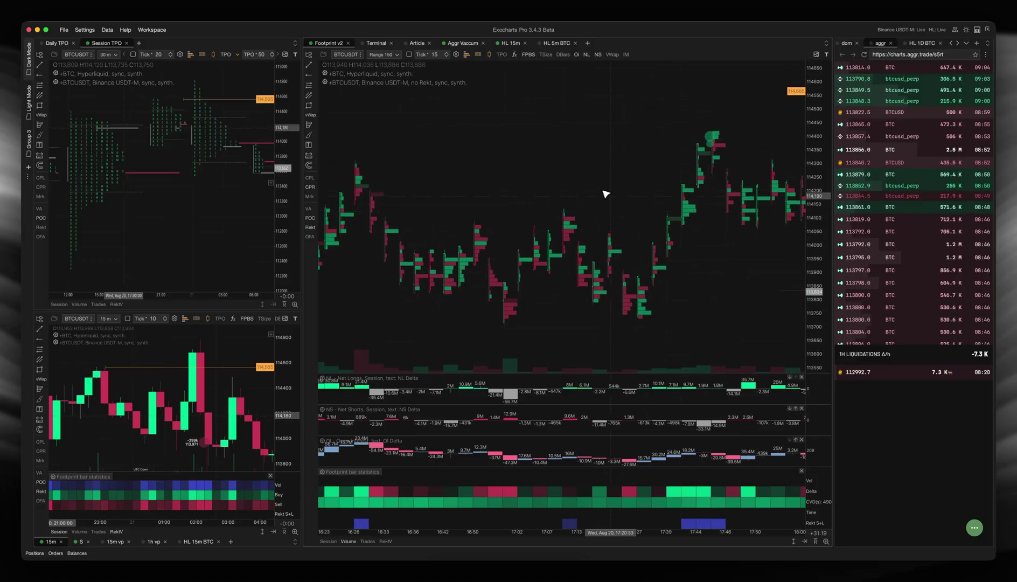
click(450, 171)
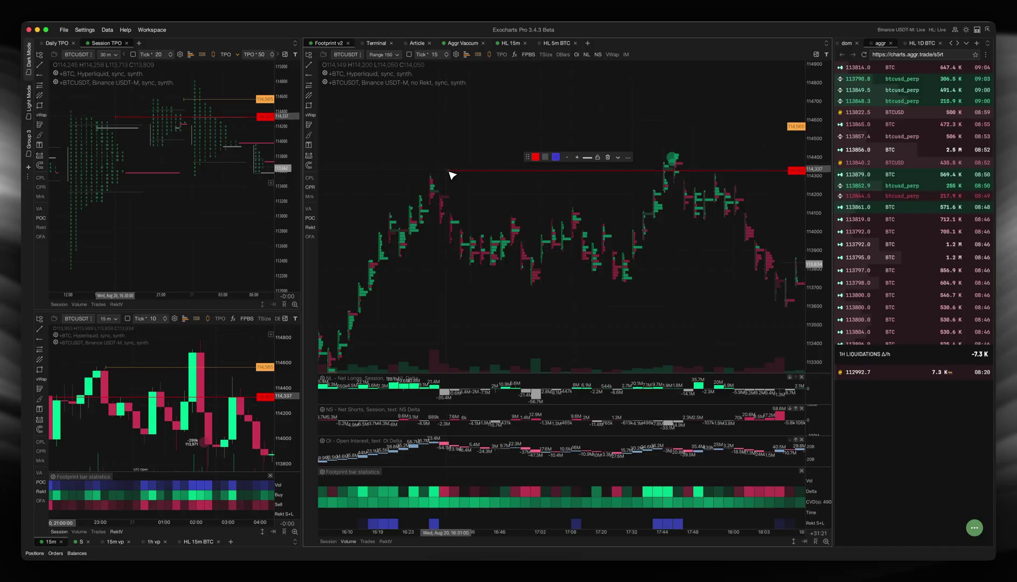
Examine the footprint volumes, delta, open interest and liquidations around the Aug 20 break above the red ray near 17:45 and the subsequent pullback
scroll(560, 172, up, 5)
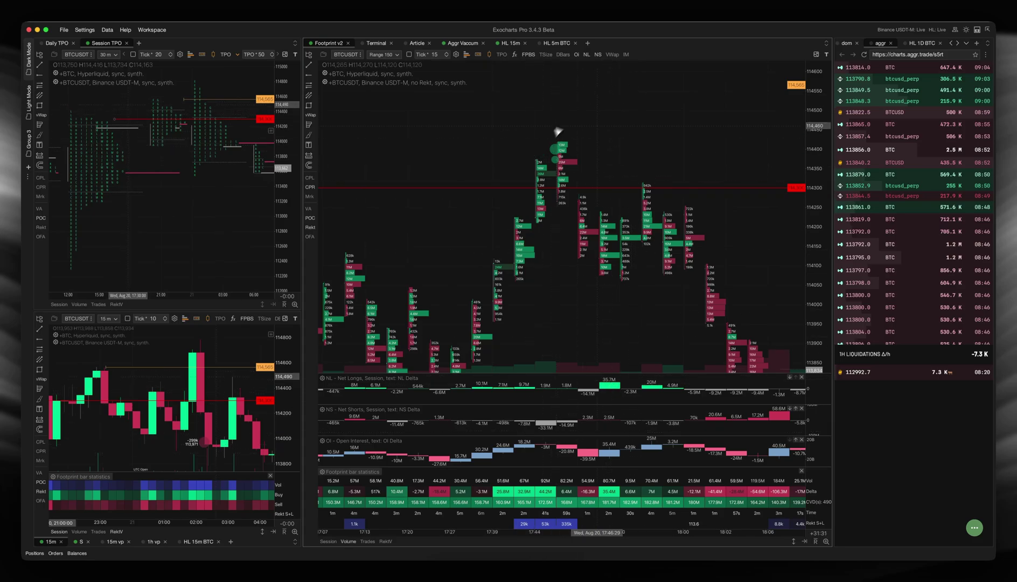
scroll(538, 187, up, 1)
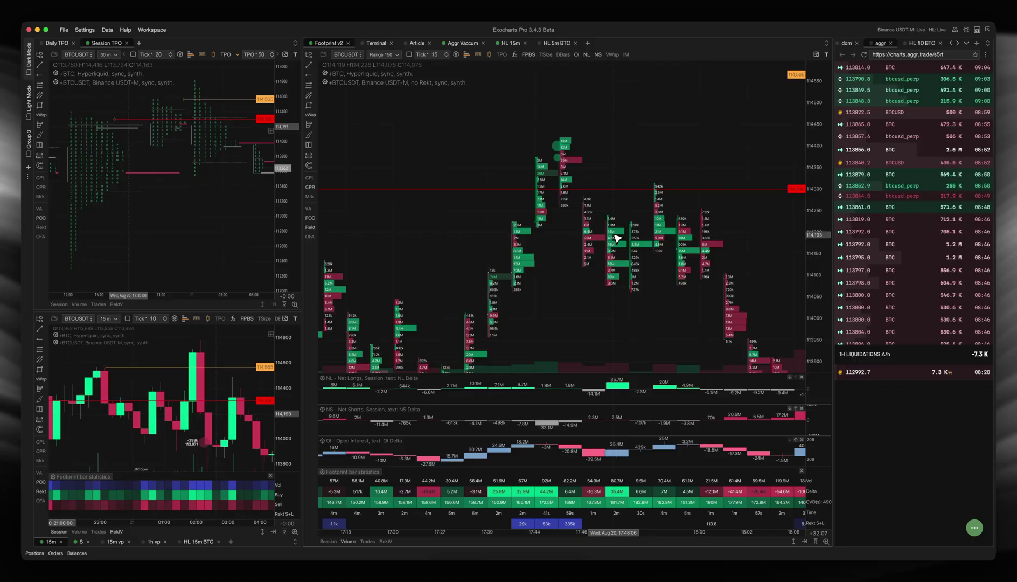
drag(658, 256, 576, 256)
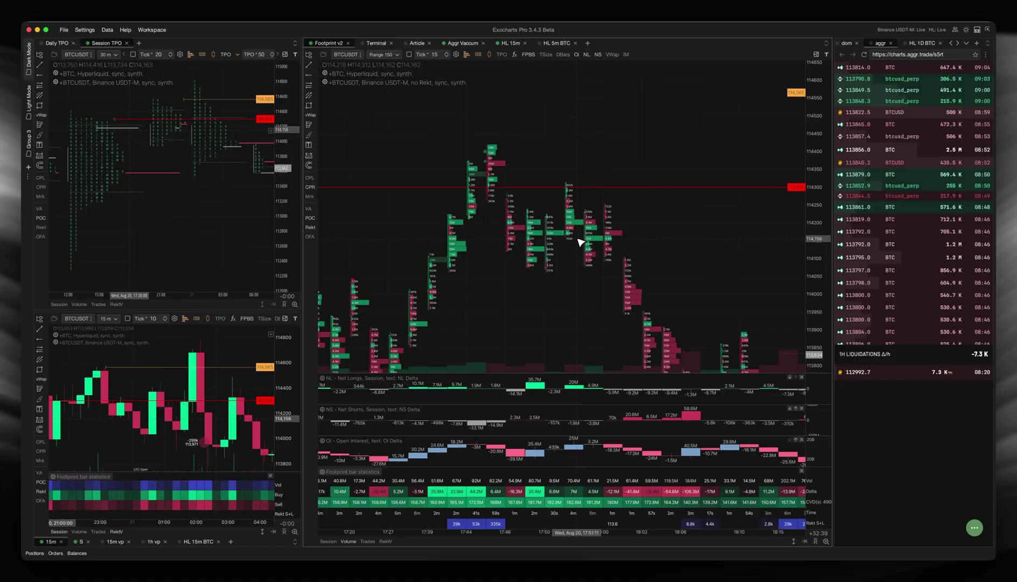
scroll(507, 200, up, 3)
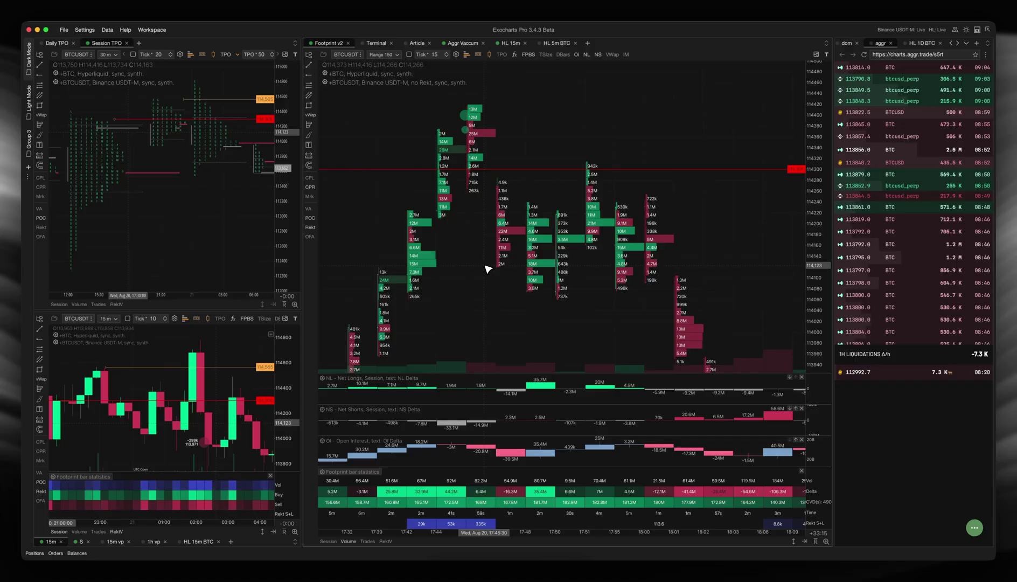
scroll(491, 271, down, 2)
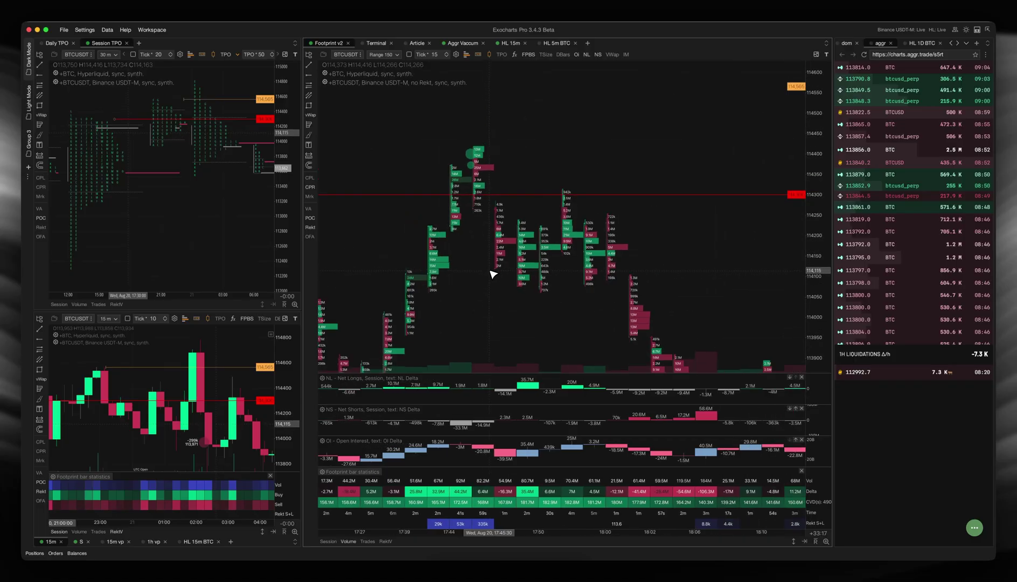